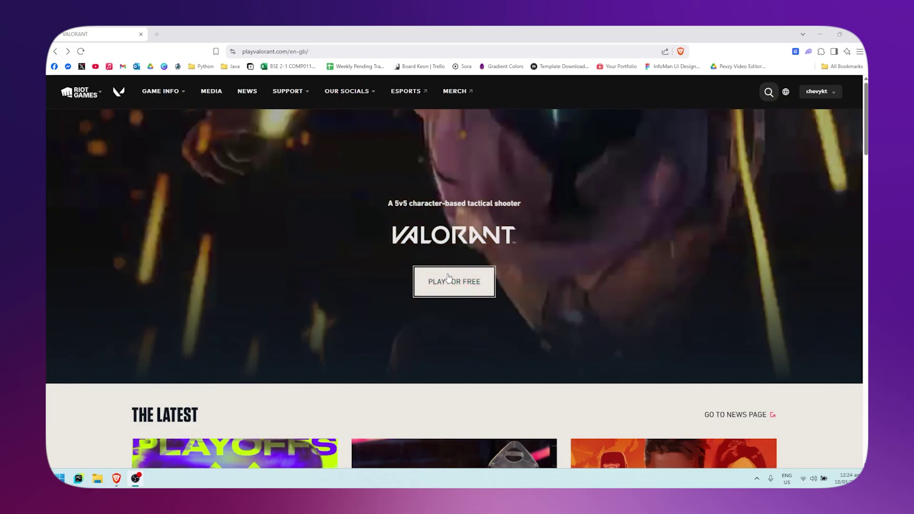
# - Return to the VALORANT home page and open Riot account settings from the account menu
pyautogui.click(448, 279)
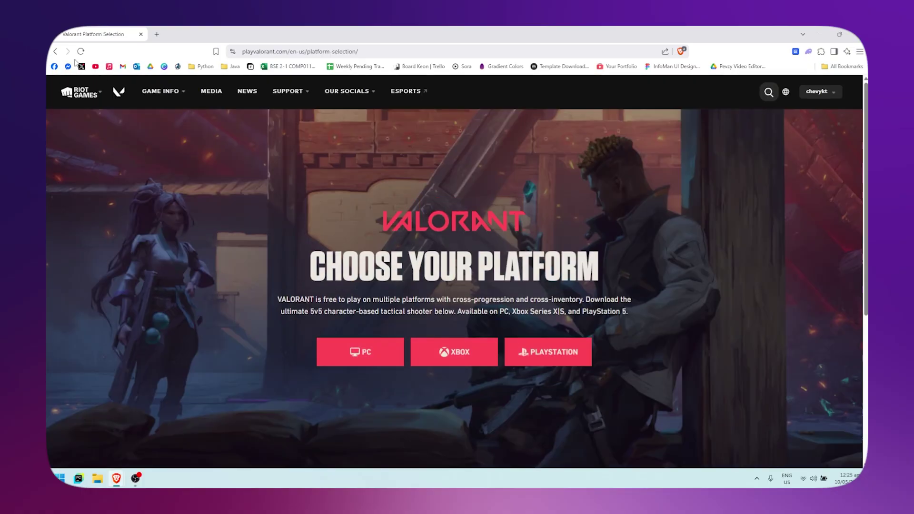
pyautogui.click(56, 51)
pyautogui.click(814, 92)
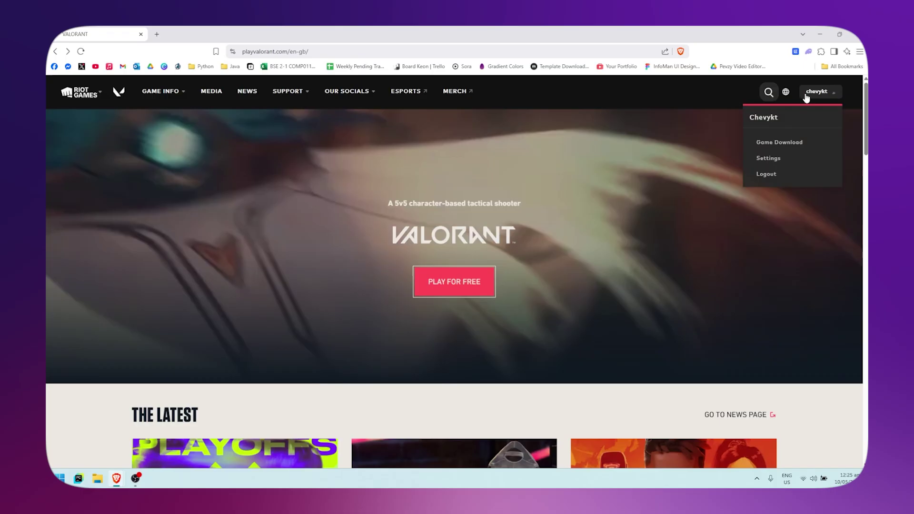
pyautogui.click(772, 107)
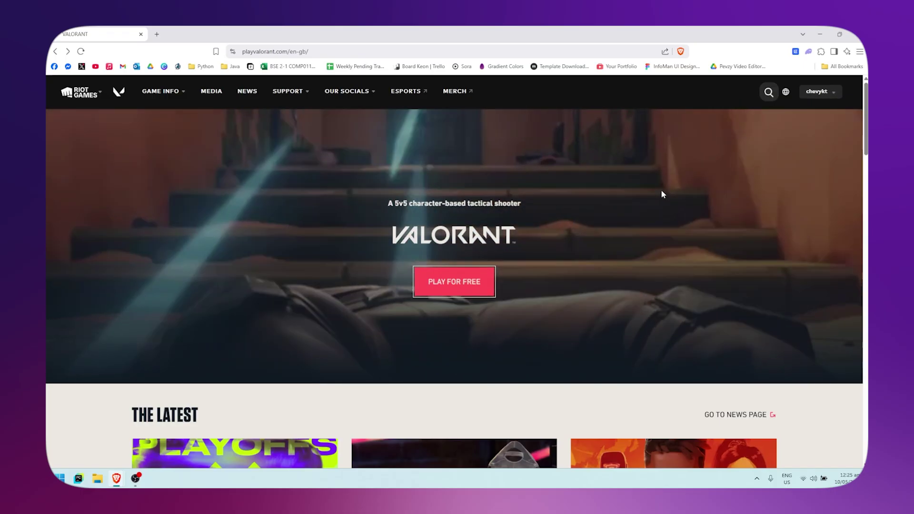
pyautogui.click(820, 92)
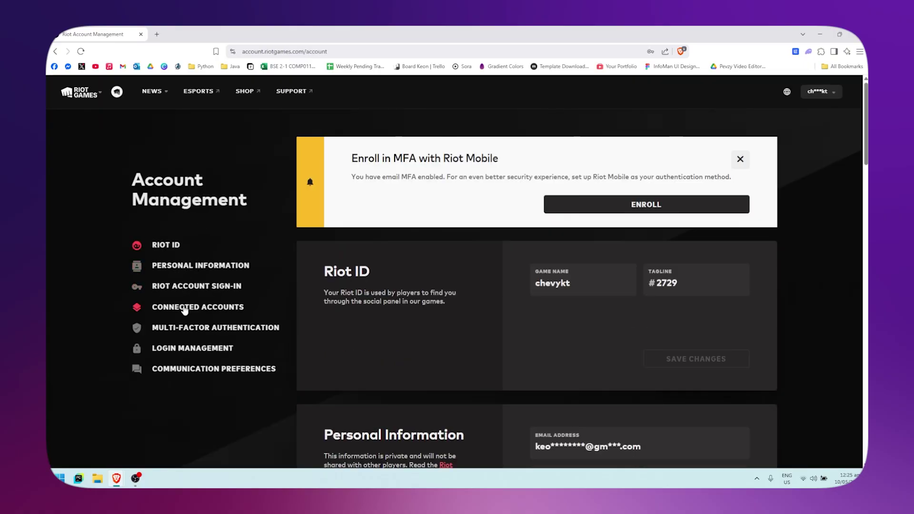
# - Jump to Connected Accounts to see linked services and the PlayStation social sign-in option
pyautogui.click(219, 308)
pyautogui.scroll(-1, 550, 286)
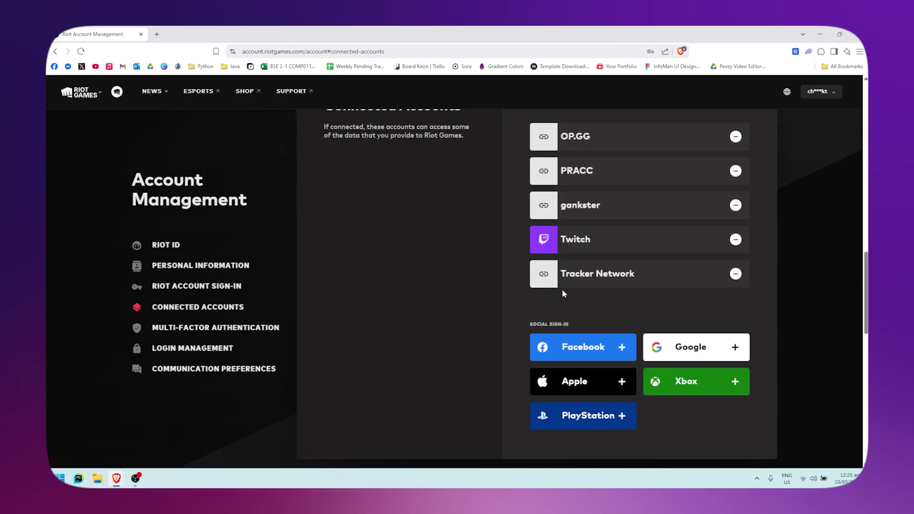
pyautogui.scroll(1, 429, 299)
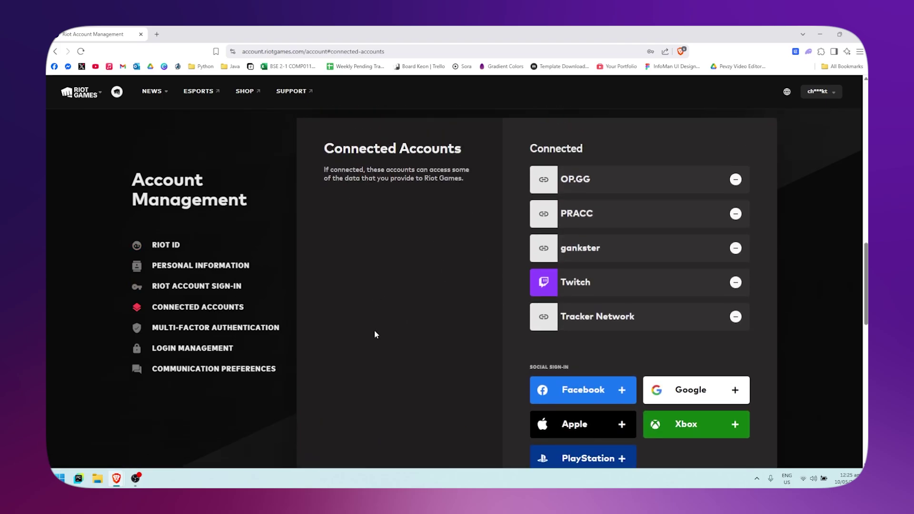
pyautogui.hotkey('alt', 'Tab')
pyautogui.scroll(-1, 457, 272)
pyautogui.scroll(-1, 605, 280)
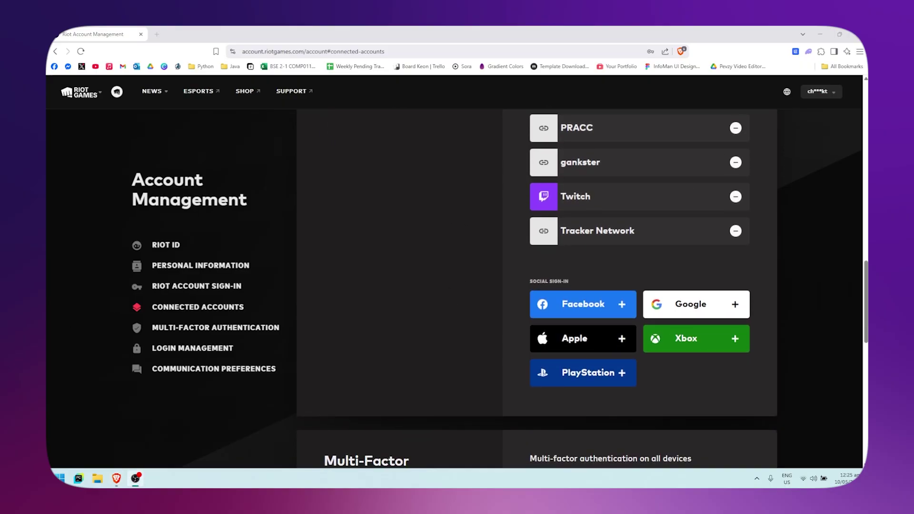
pyautogui.scroll(2, 591, 201)
pyautogui.scroll(-1, 649, 312)
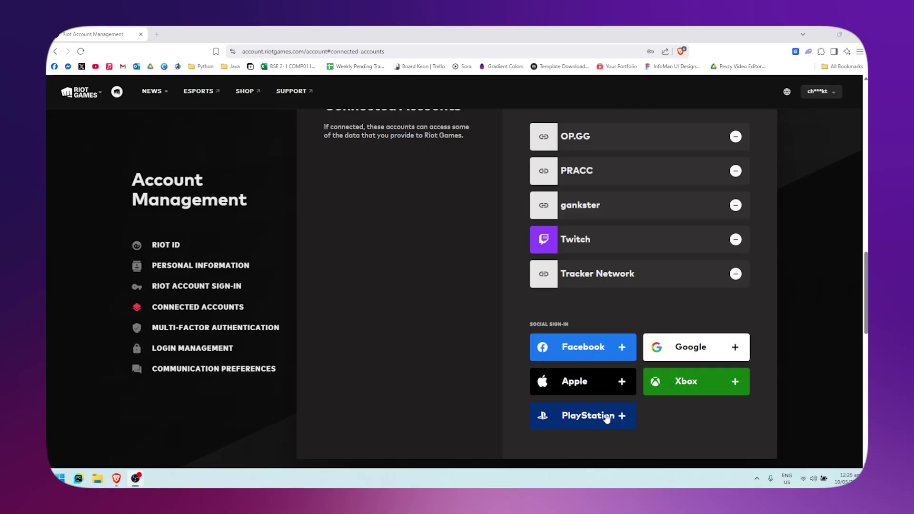
# - Start linking PlayStation, bringing up the one-Riot-account-per-PSN linking notice
pyautogui.click(606, 418)
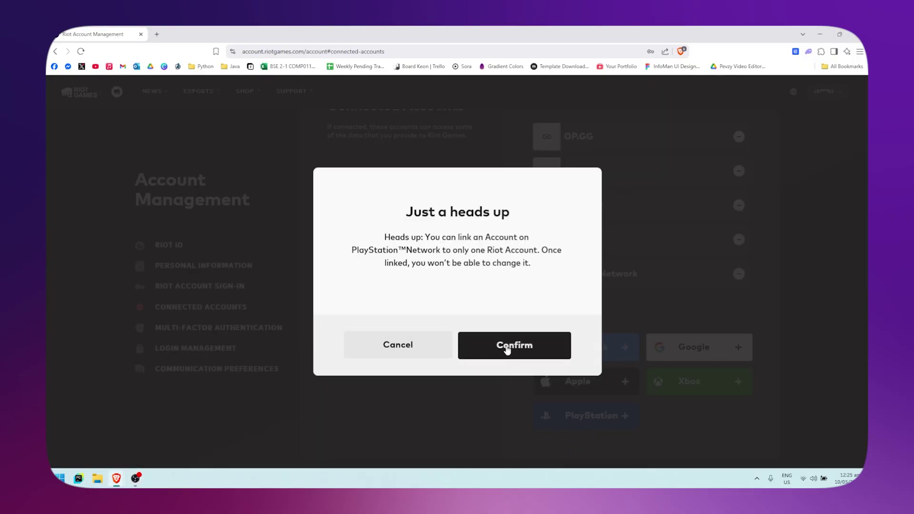